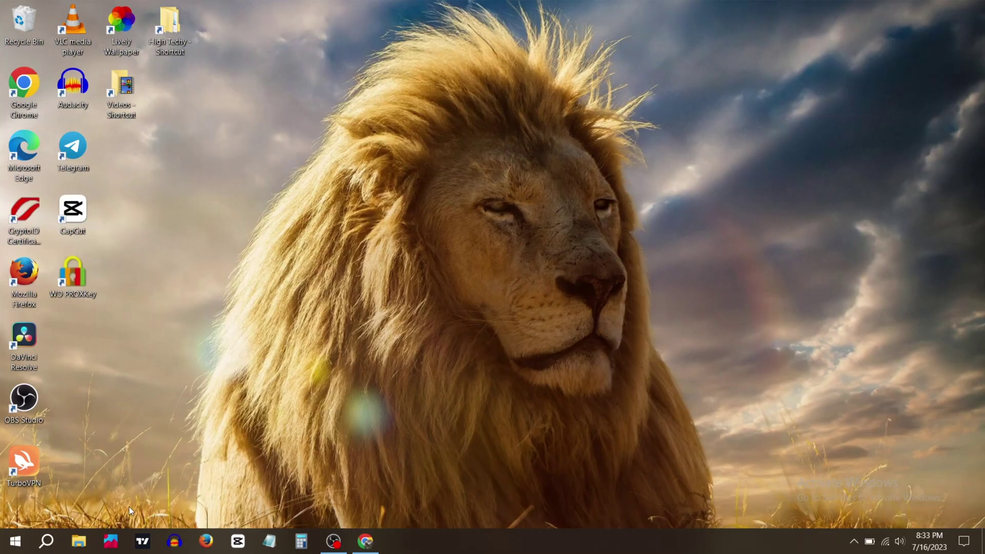
Run getmac in an administrator Command Prompt to list adapter MAC addresses and transport names.
click(45, 542)
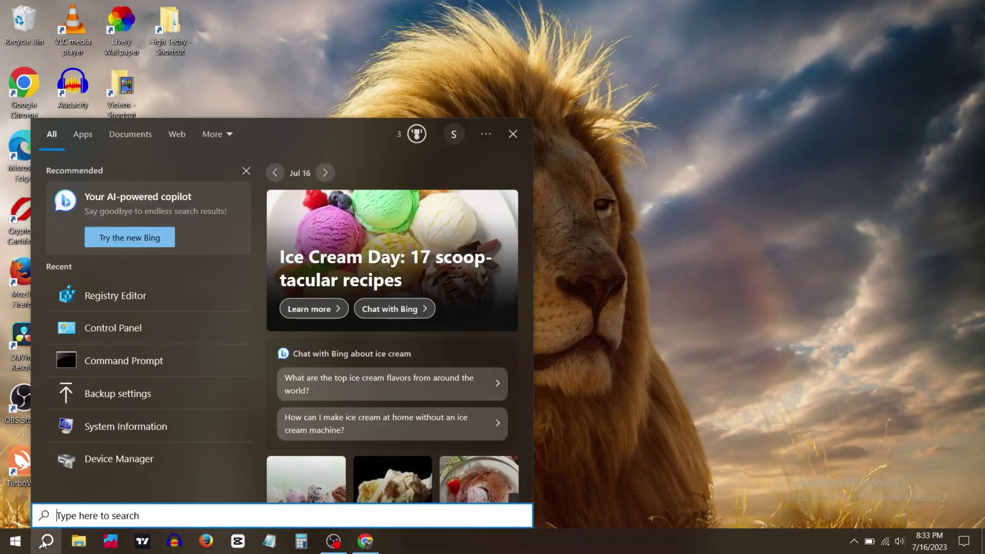
text(cmd)
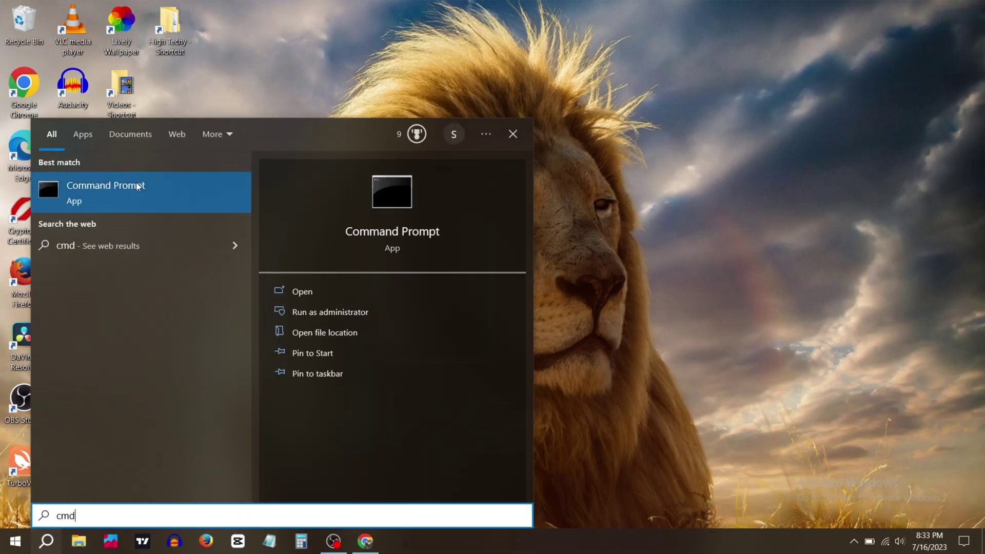
right_click(136, 189)
click(196, 203)
text(getma)
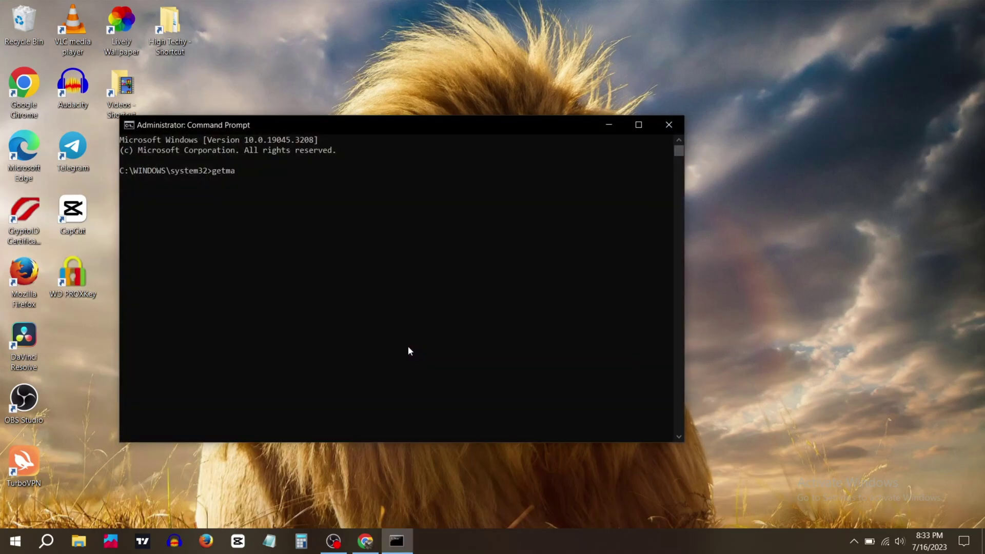
text(c)
key(Return)
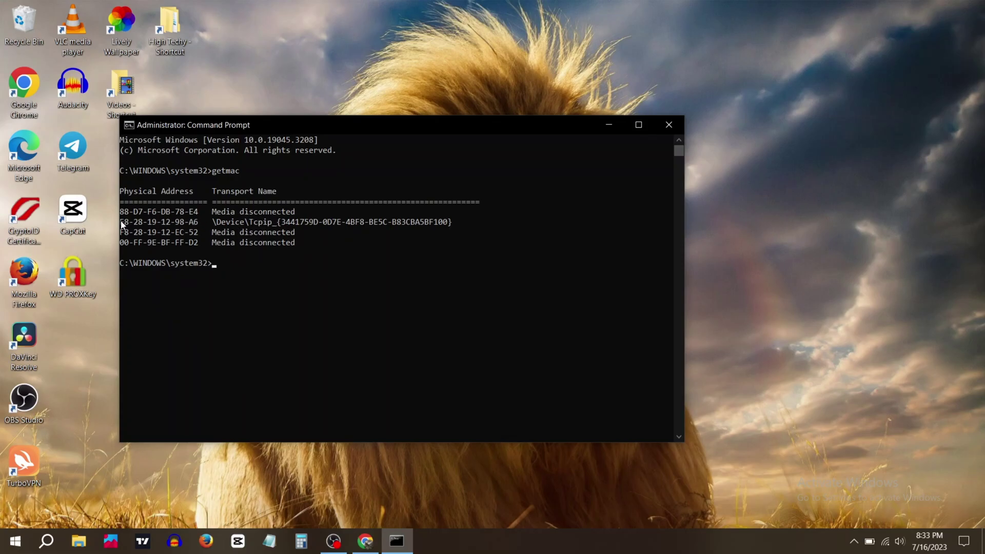
drag(121, 224, 333, 224)
click(334, 224)
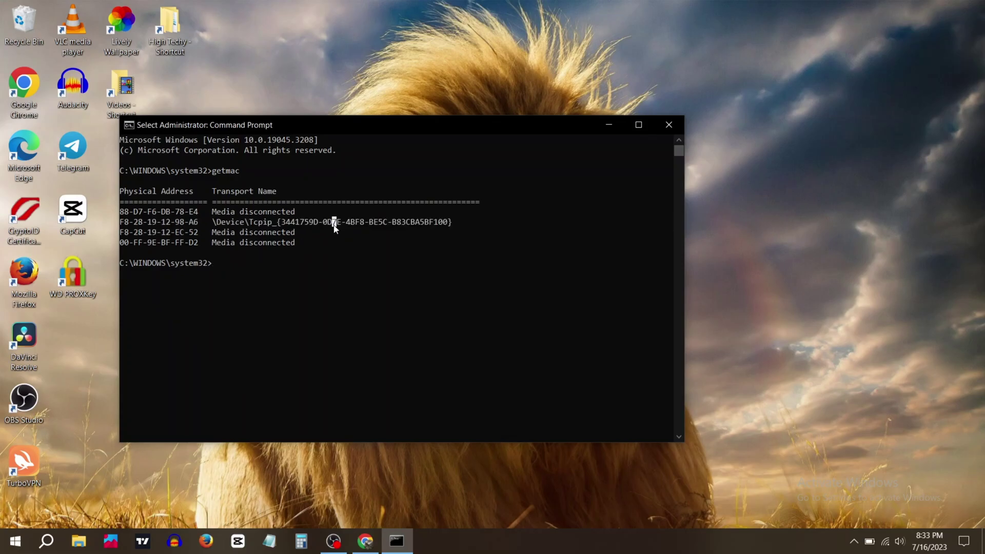
click(46, 541)
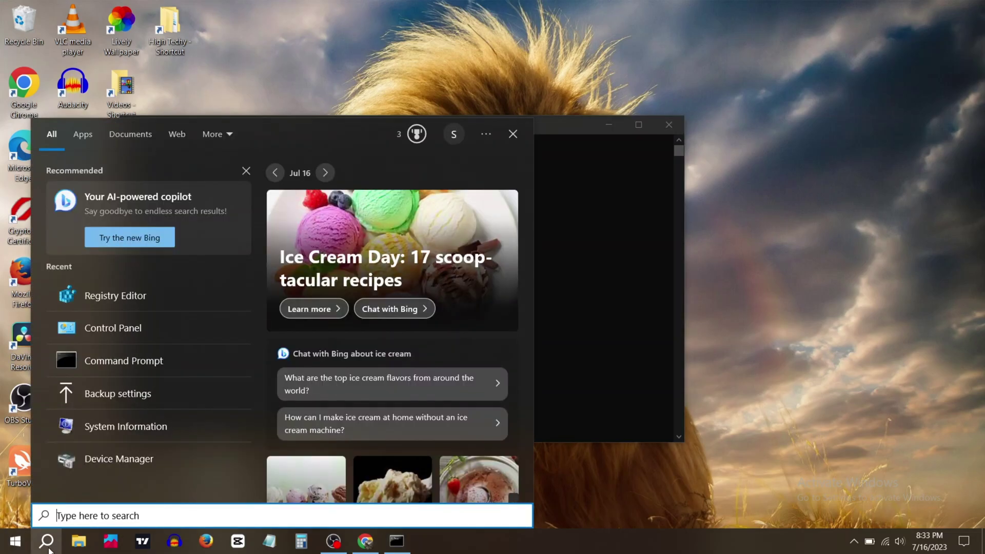
text(con)
Open the Wi-Fi connection's Network Connection Details and highlight its current Physical Address.
key(Escape)
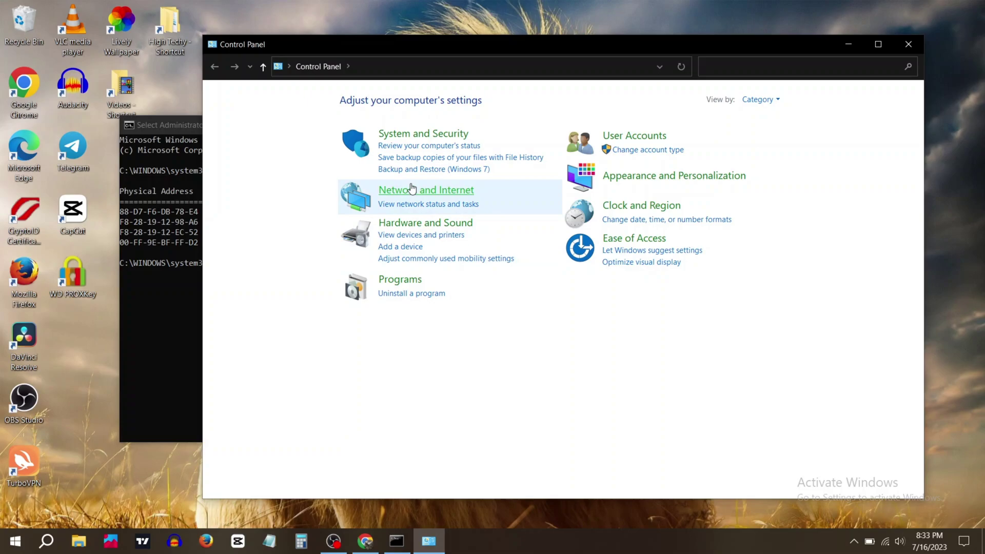
click(410, 190)
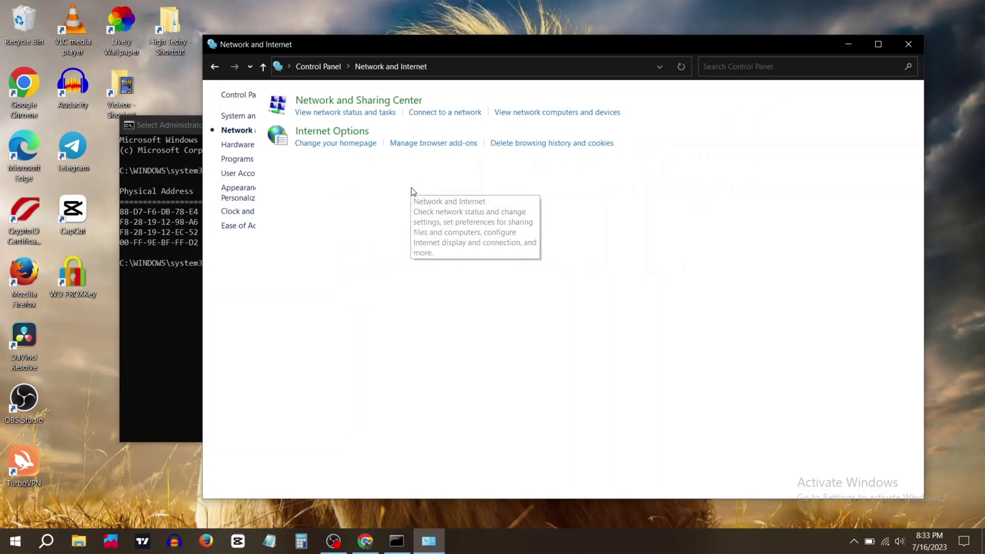
click(396, 110)
click(268, 118)
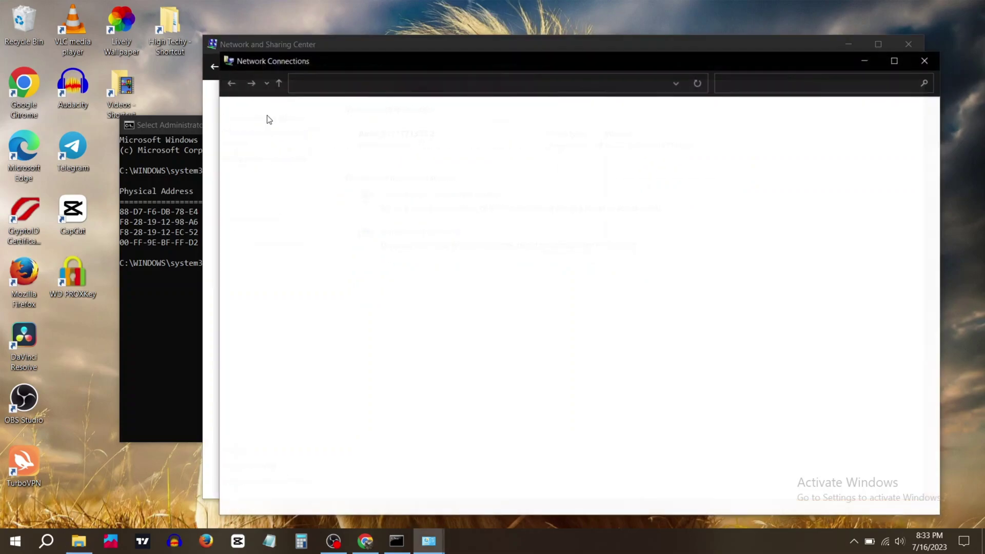
right_click(765, 141)
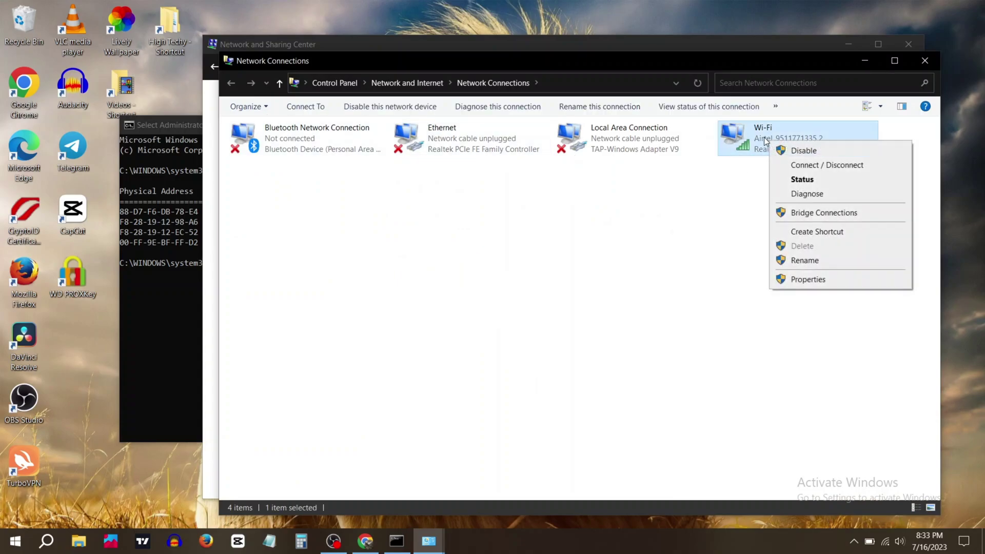
click(792, 179)
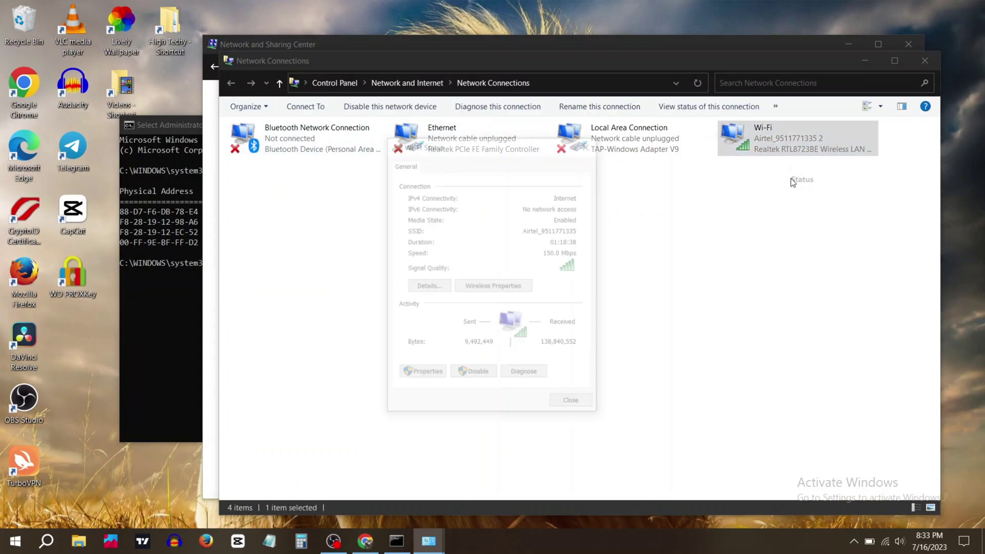
click(412, 287)
click(513, 231)
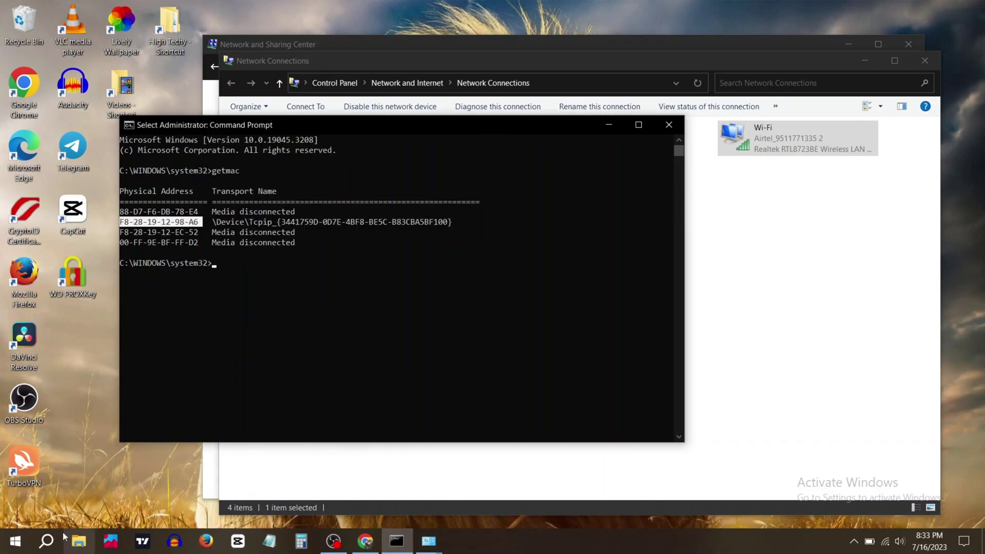
Launch regedit and expand HKEY_LOCAL_MACHINE\SYSTEM\ControlSet001\Control\Class to list its GUID subkeys.
click(47, 540)
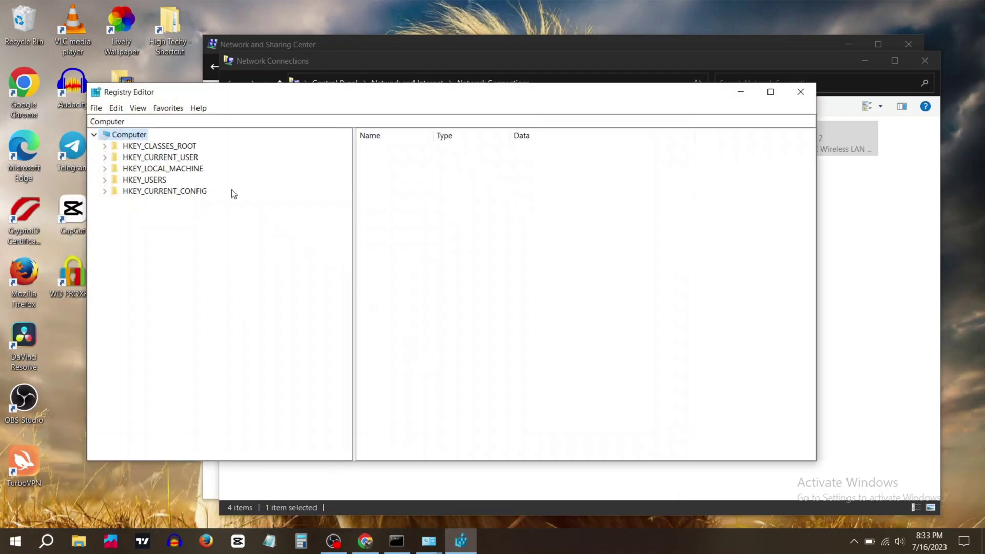
click(105, 169)
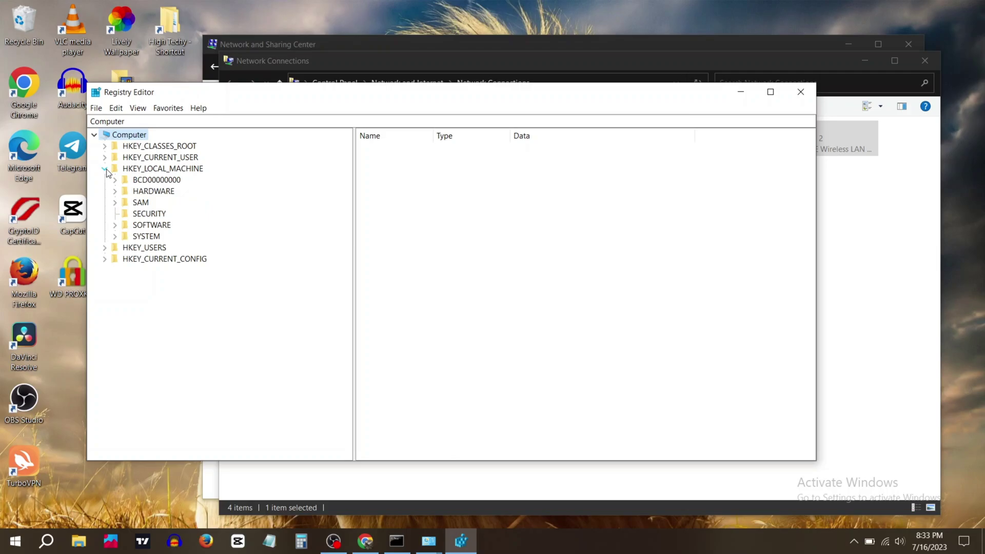
click(115, 236)
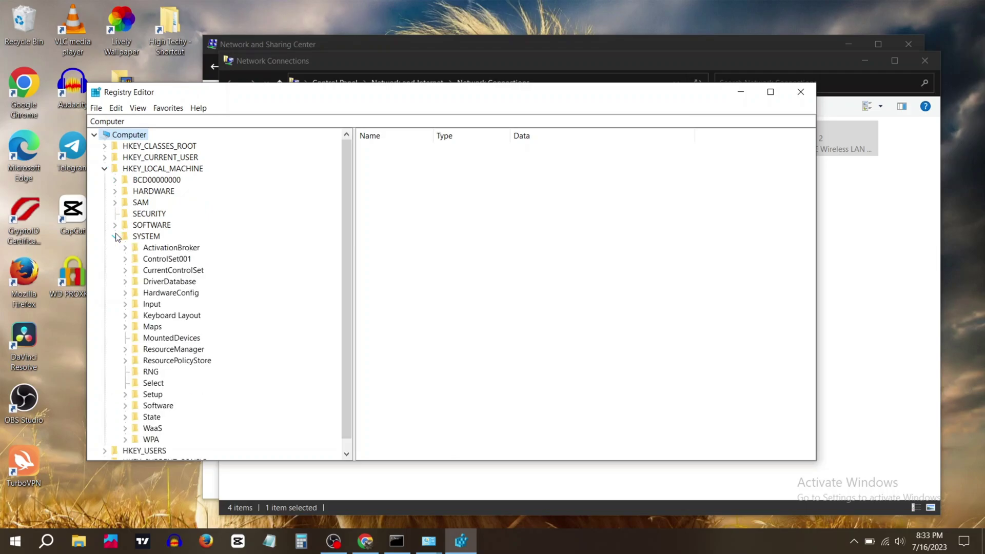
click(124, 260)
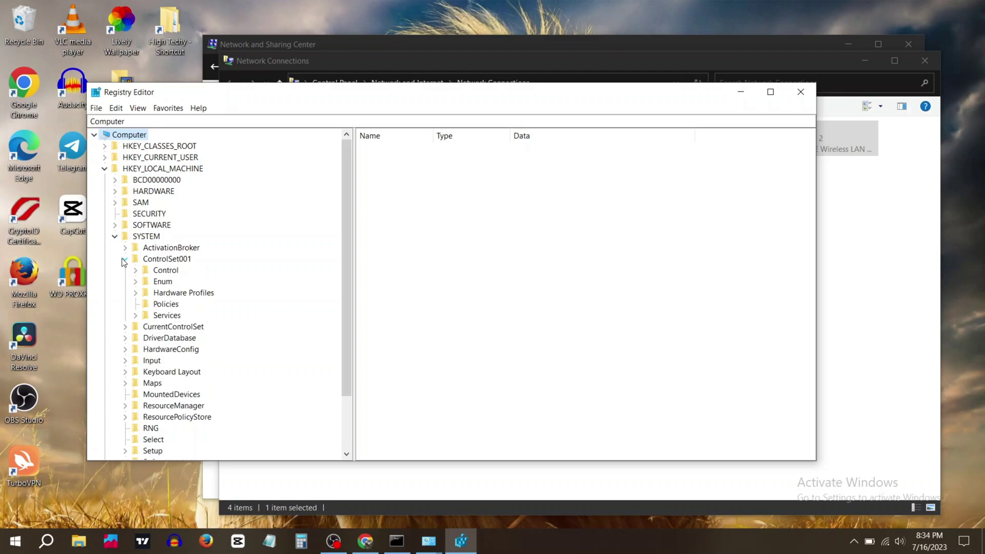
click(136, 272)
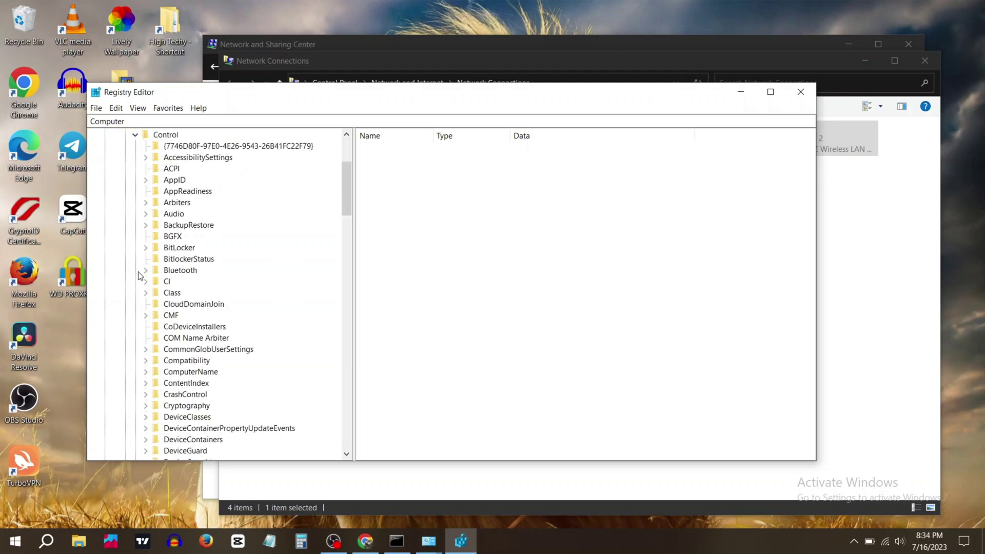
click(170, 292)
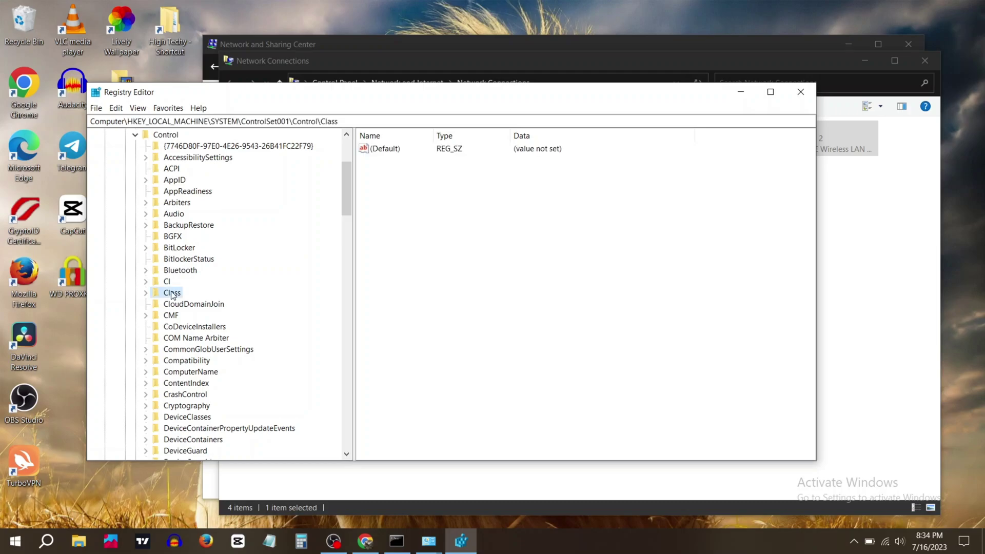
click(149, 292)
scroll(284, 239, up, 2)
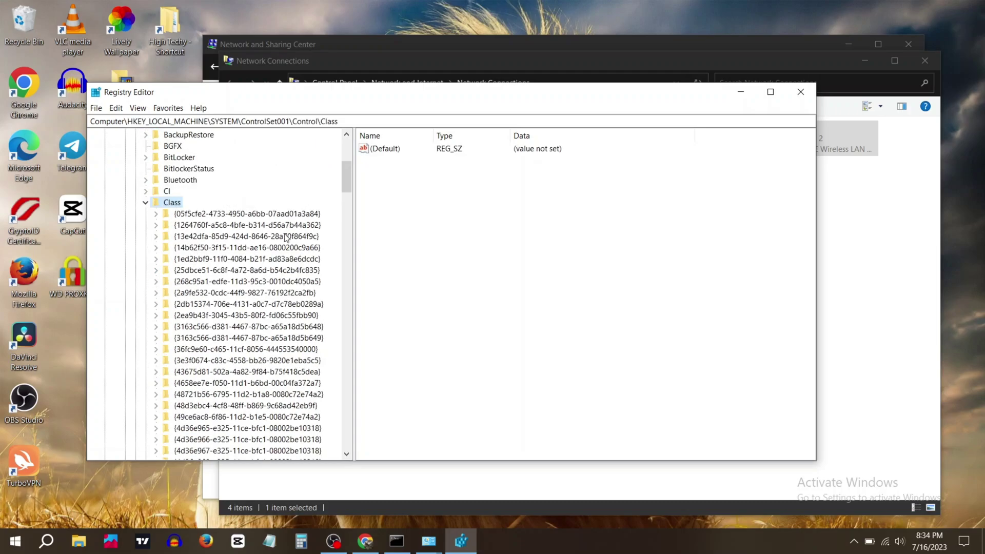
Copy 3441759D from the Wi-Fi adapter's Tcpip GUID in getmac, then return to Registry Editor.
click(399, 542)
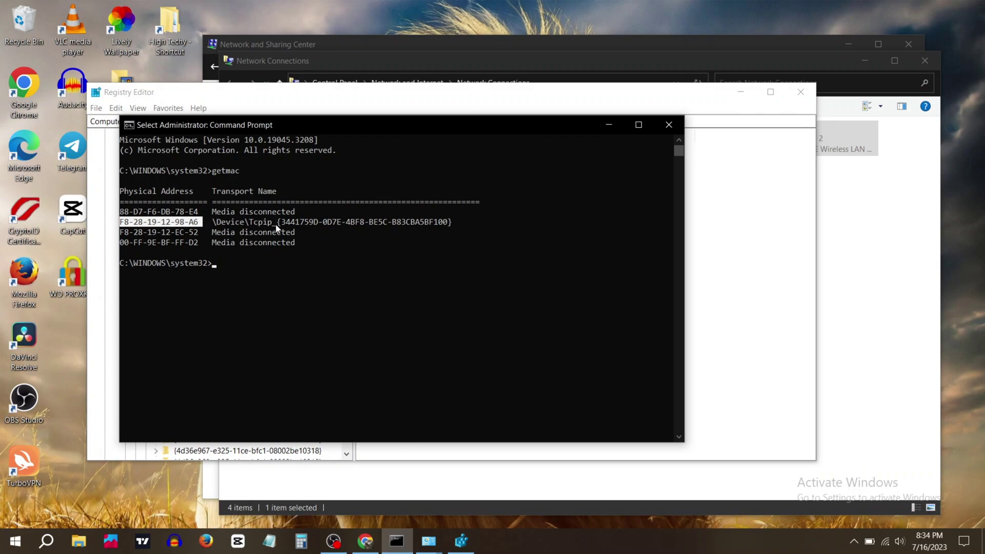
drag(281, 224, 318, 226)
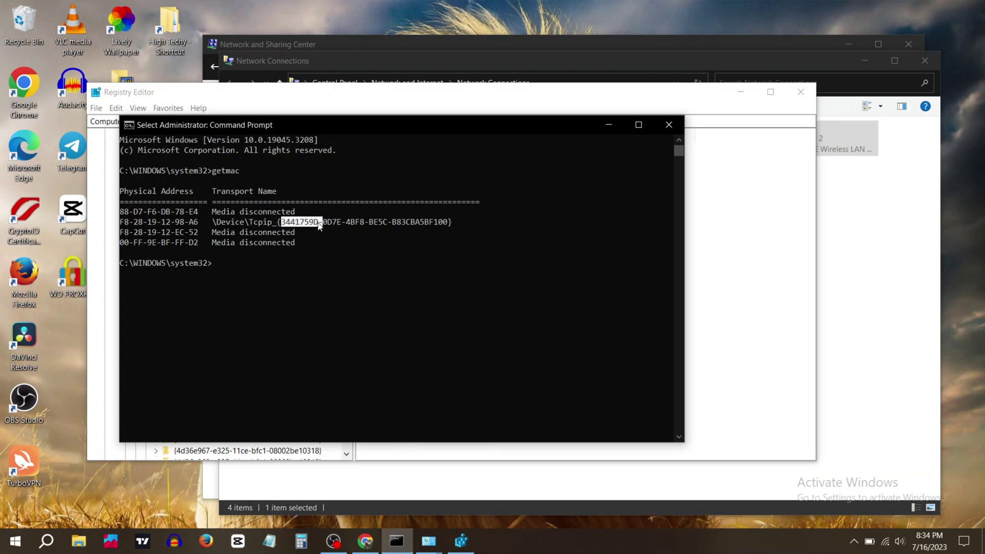
key(ctrl+c)
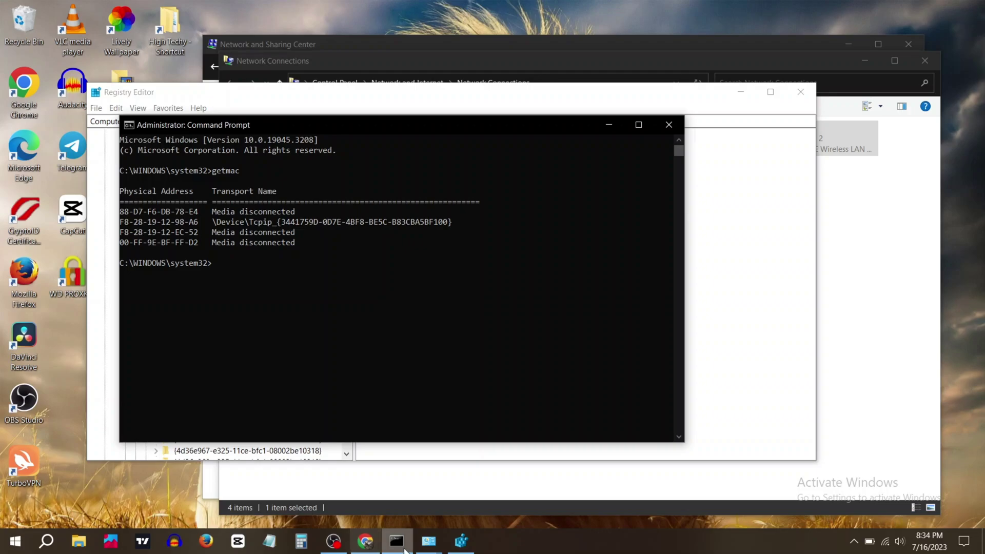
click(460, 543)
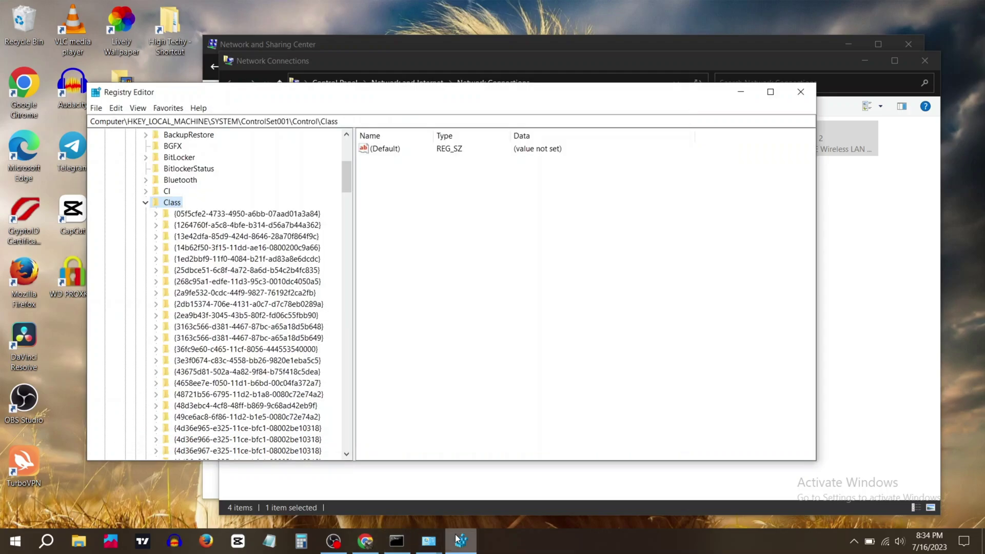
Search the Class key for 3441759D to locate the 0002 adapter's NetCfgInstanceId.
right_click(169, 202)
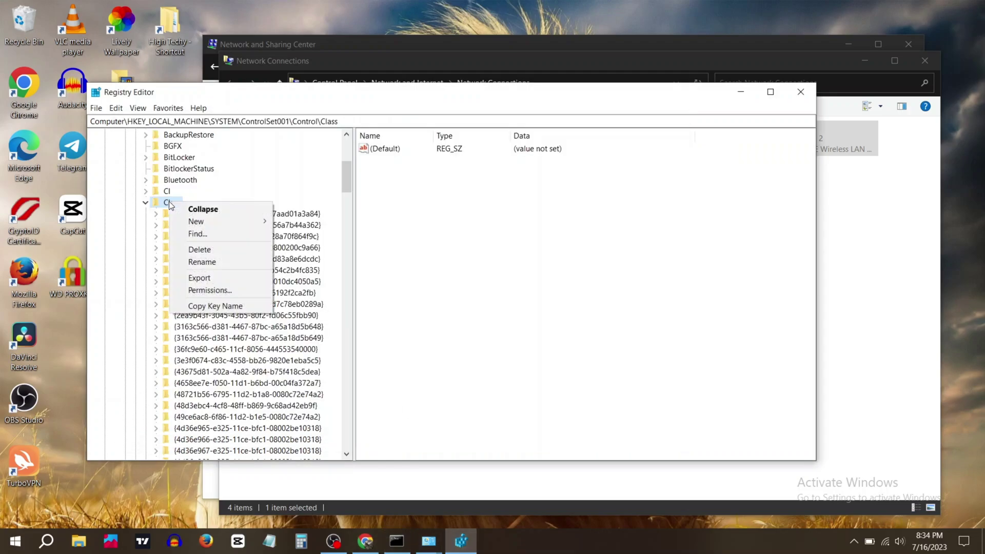
click(198, 234)
key(ctrl+v)
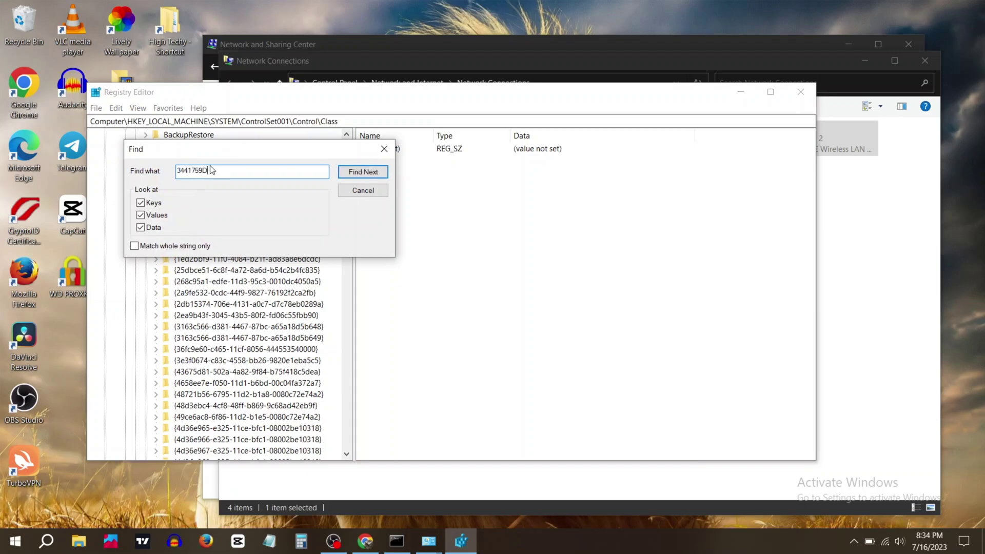
click(353, 176)
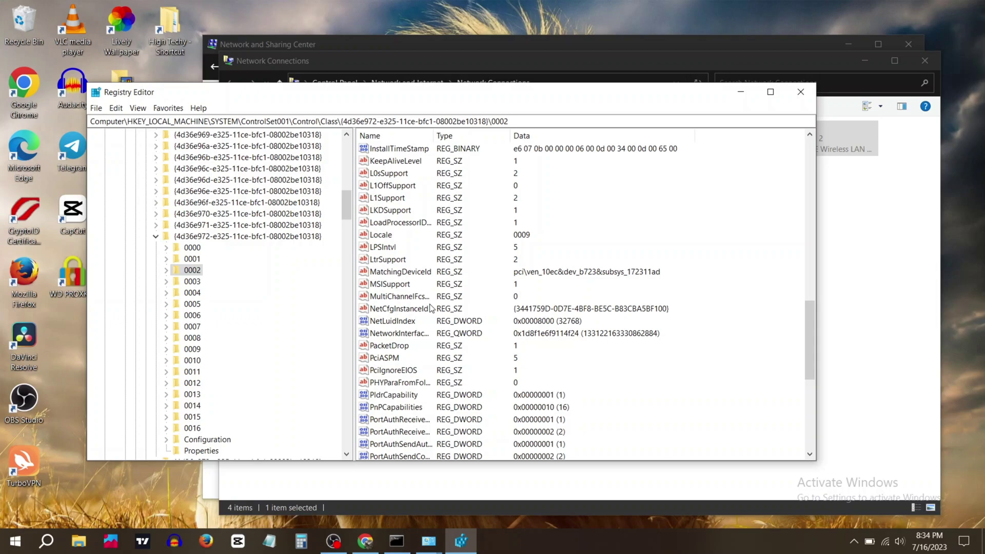
click(409, 312)
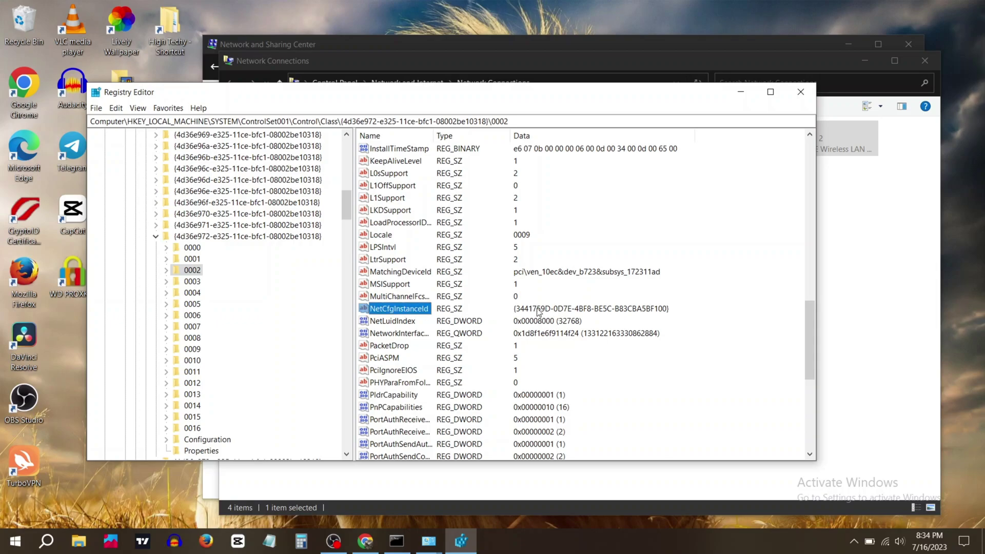
Highlight the Wi-Fi adapter's full Tcpip device GUID in the getmac output.
click(400, 544)
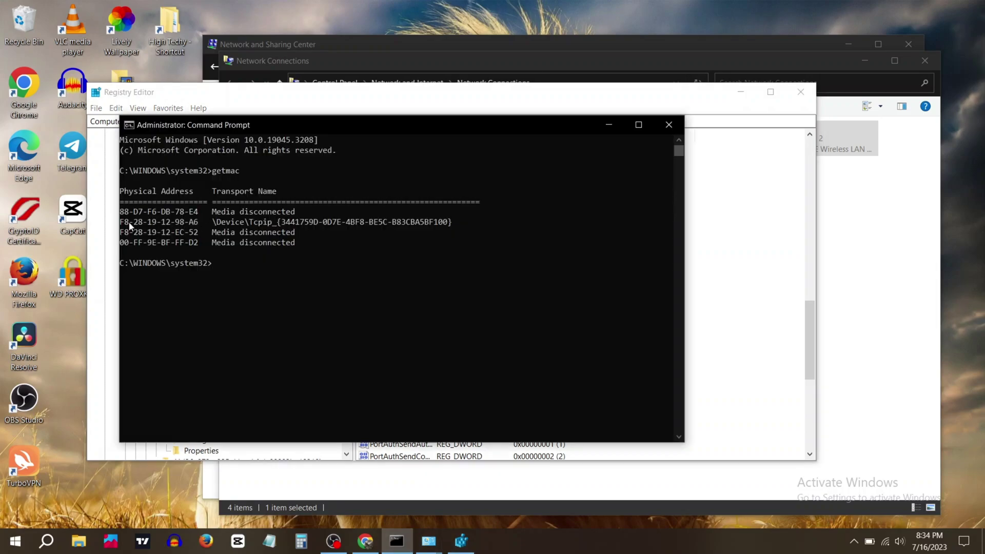
drag(121, 224, 444, 221)
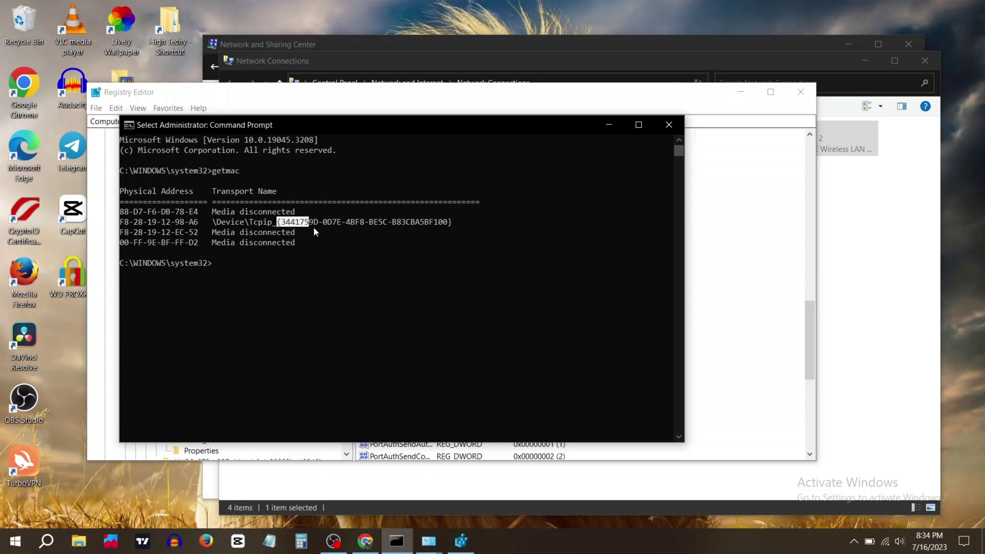
click(603, 120)
Create a string value named NetworkAddress in the 0002 adapter key.
right_click(742, 263)
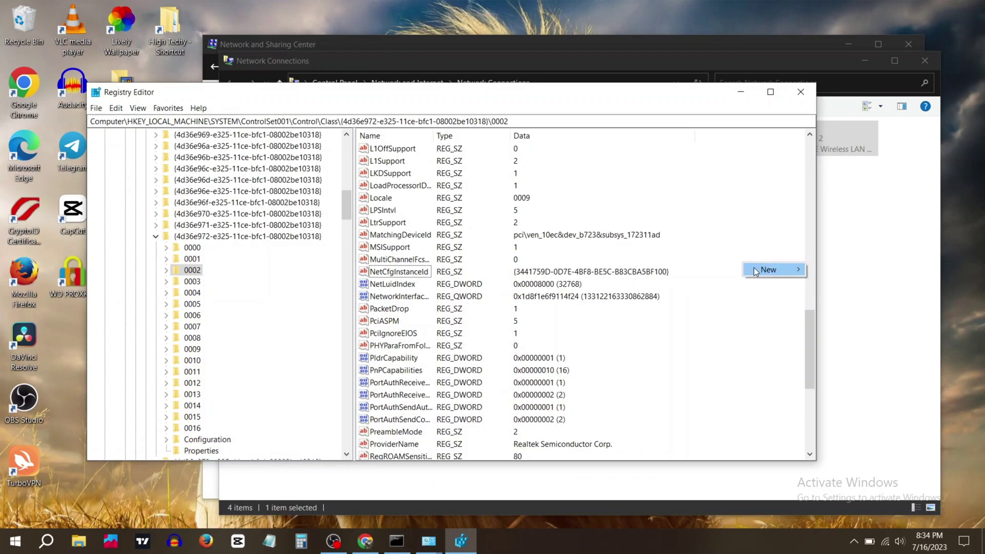
mouse_move(769, 270)
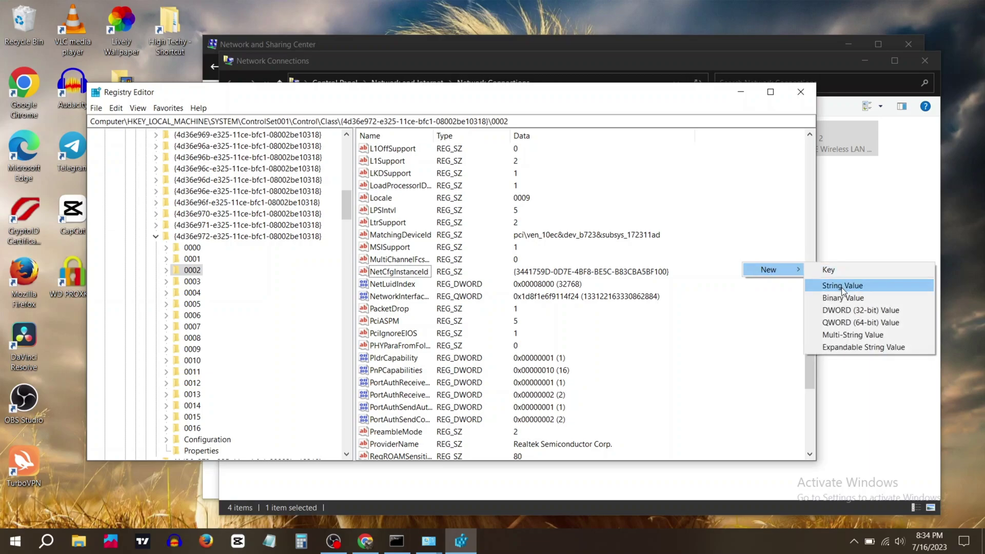
click(842, 287)
text(Net)
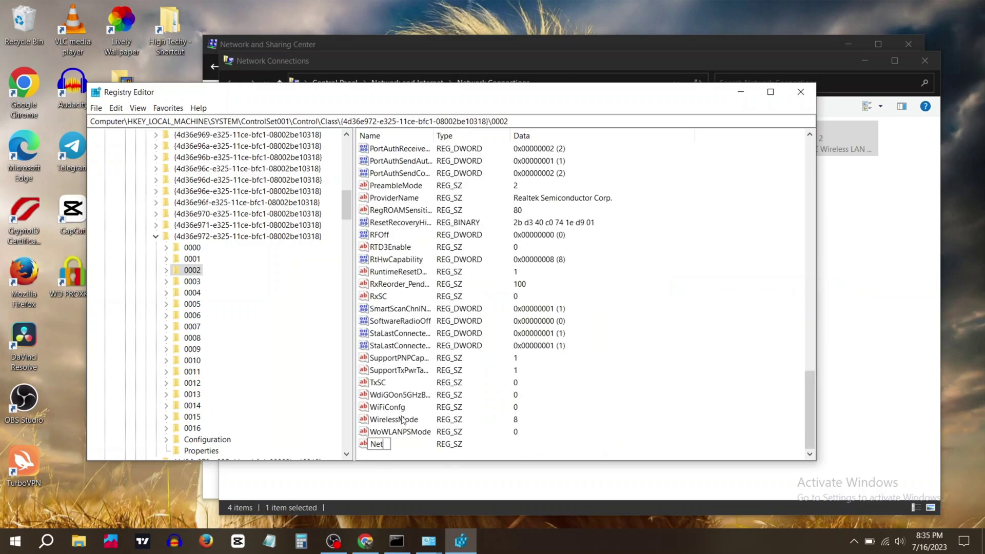
text(work)
text(A)
text(ddr)
text(ess)
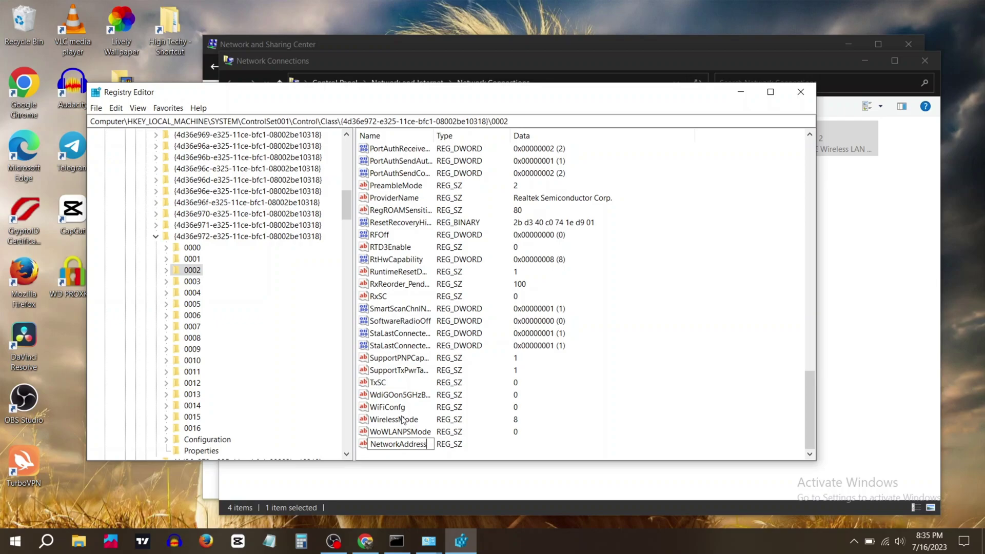
key(Return)
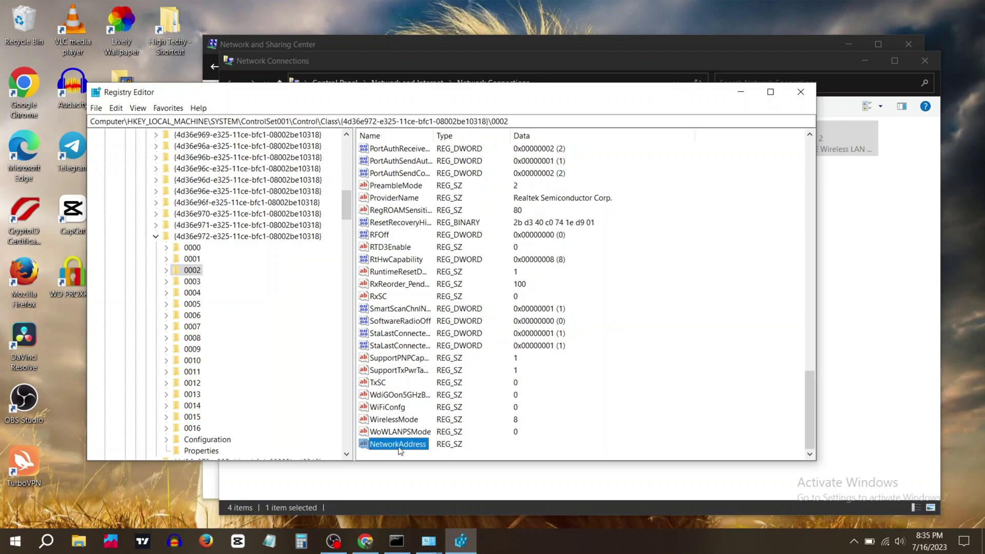
right_click(399, 447)
click(419, 456)
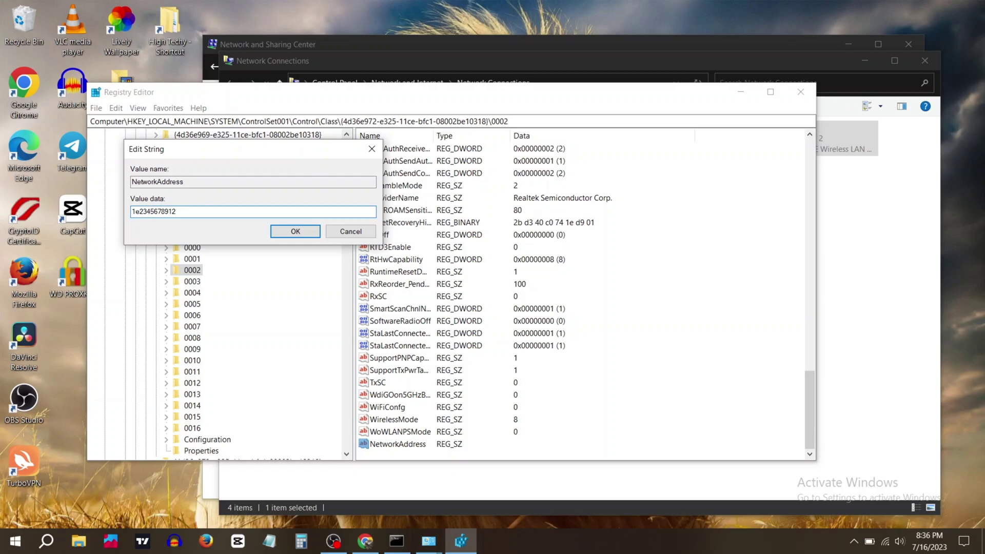
click(304, 235)
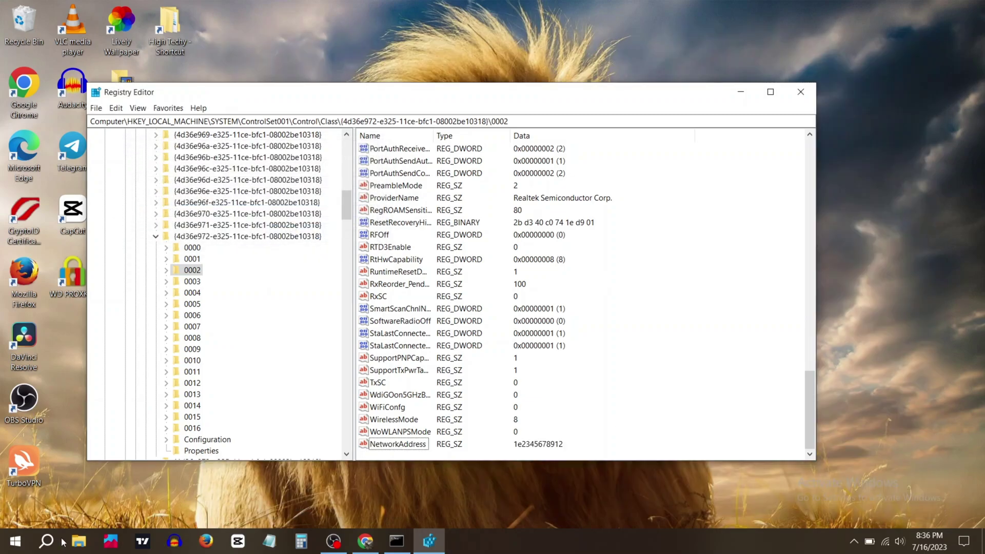
Reopen Control Panel and go to Network and Internet's Network and Sharing Center.
click(46, 541)
text(c)
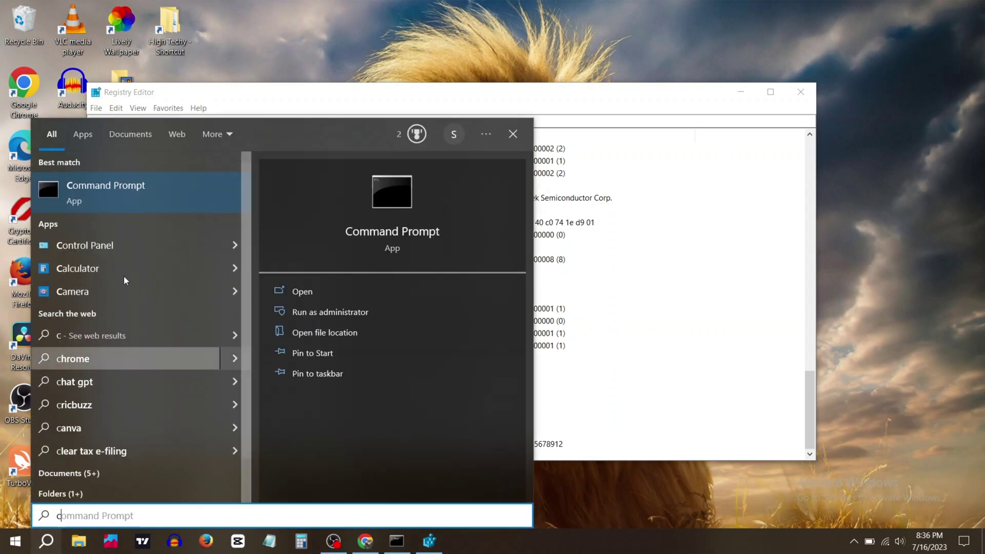
text(on)
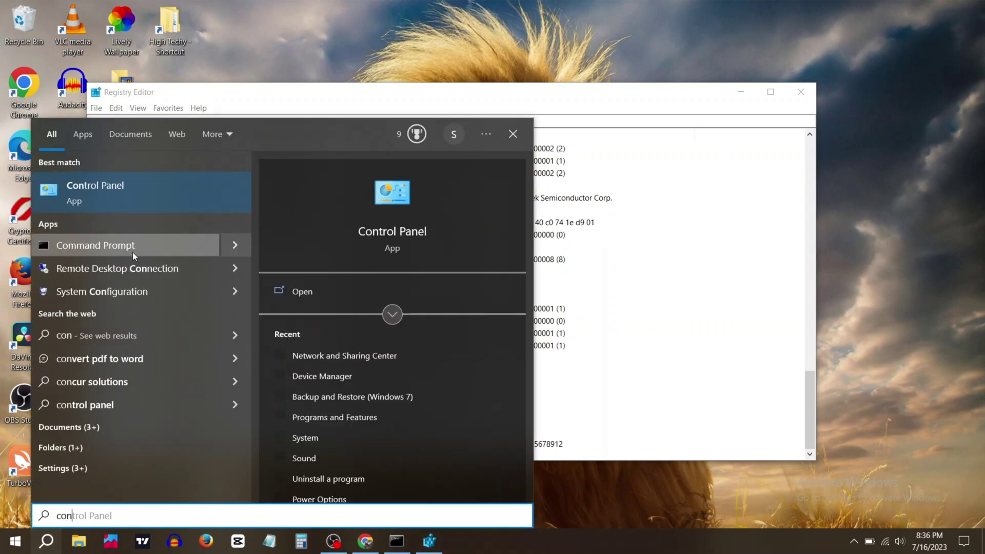
key(Escape)
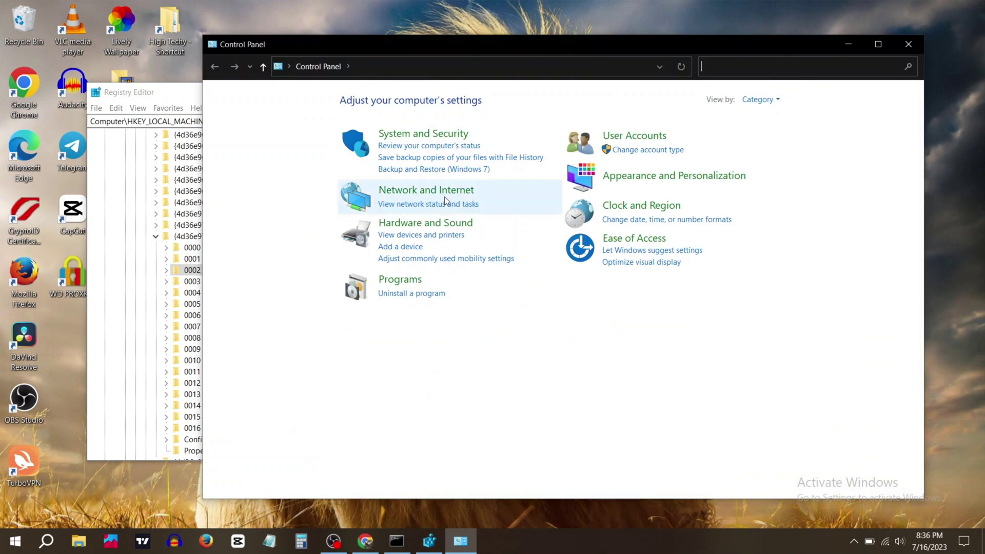
click(460, 194)
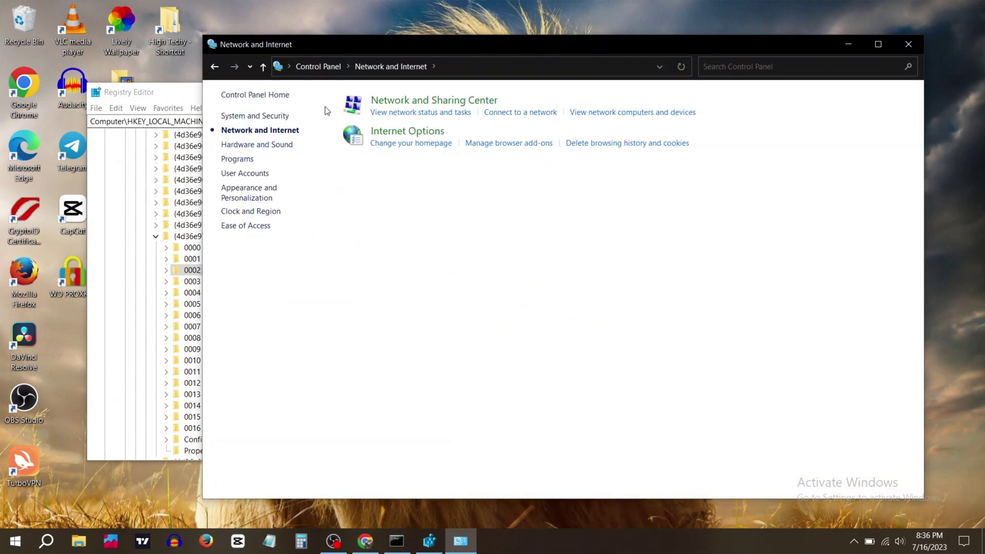
click(393, 103)
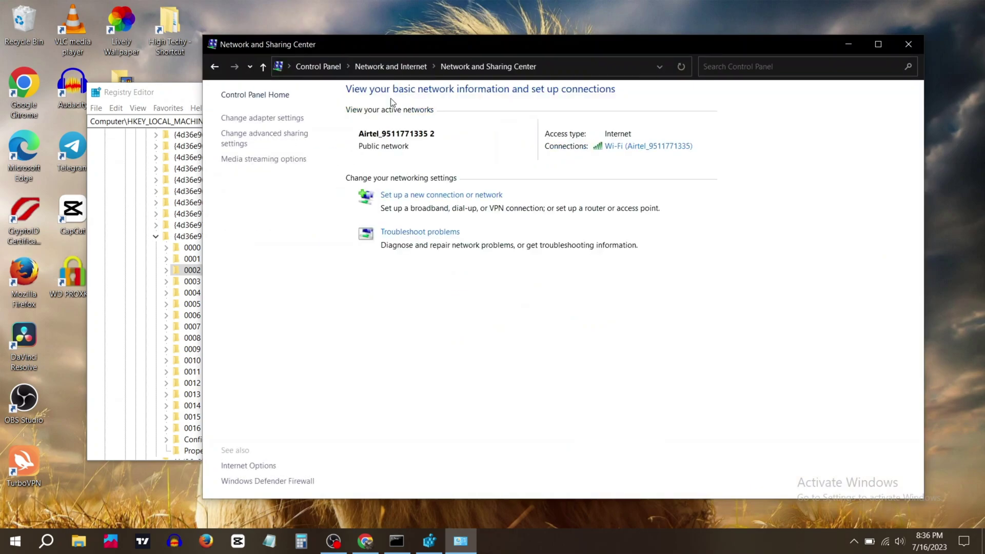
Open Network Connections, disable and re-enable Wi-Fi, then view its Status window.
click(295, 120)
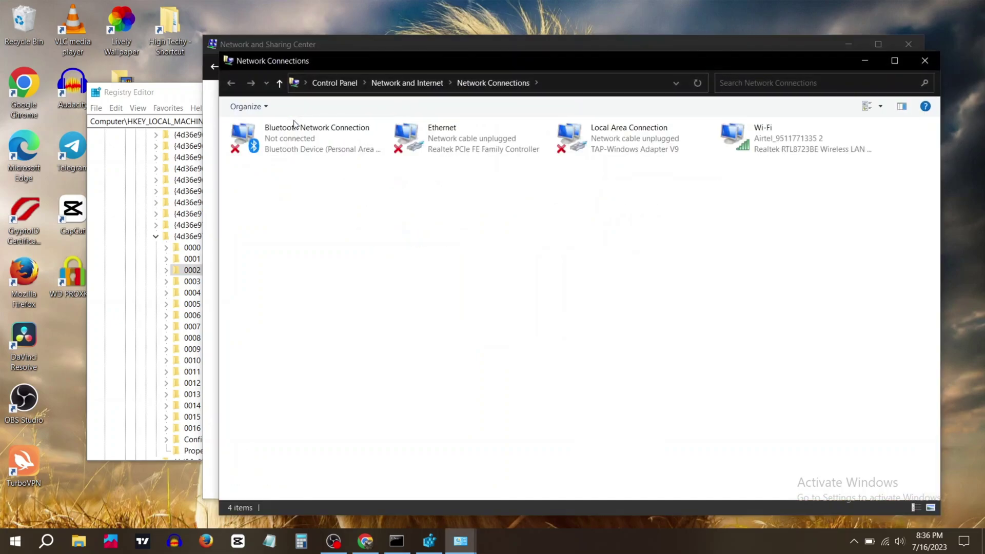
click(753, 144)
right_click(752, 144)
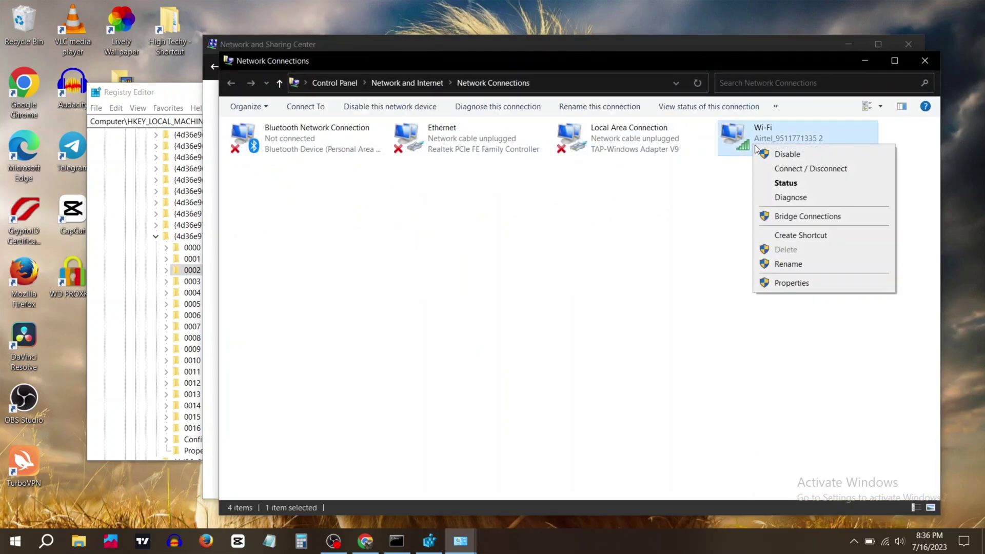
key(Escape)
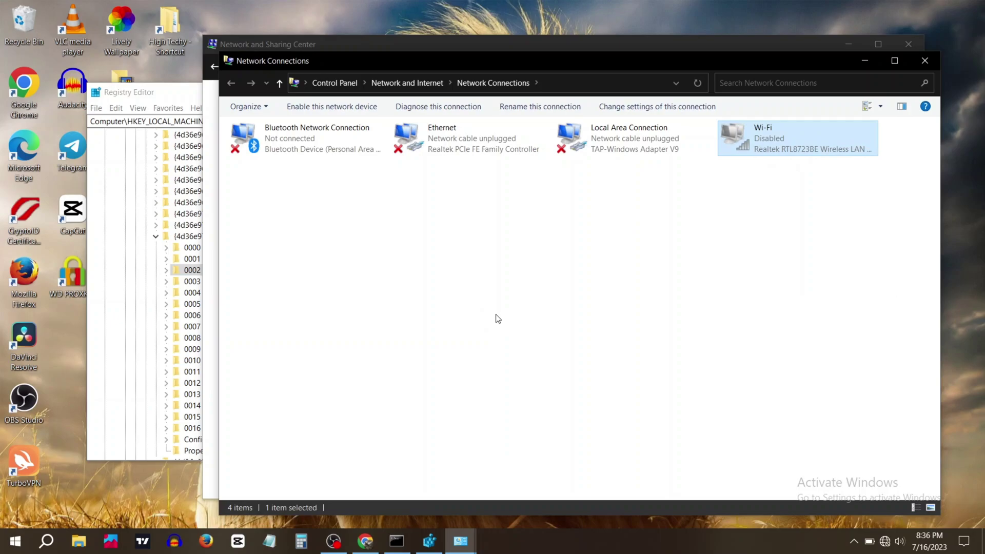
right_click(756, 134)
click(779, 145)
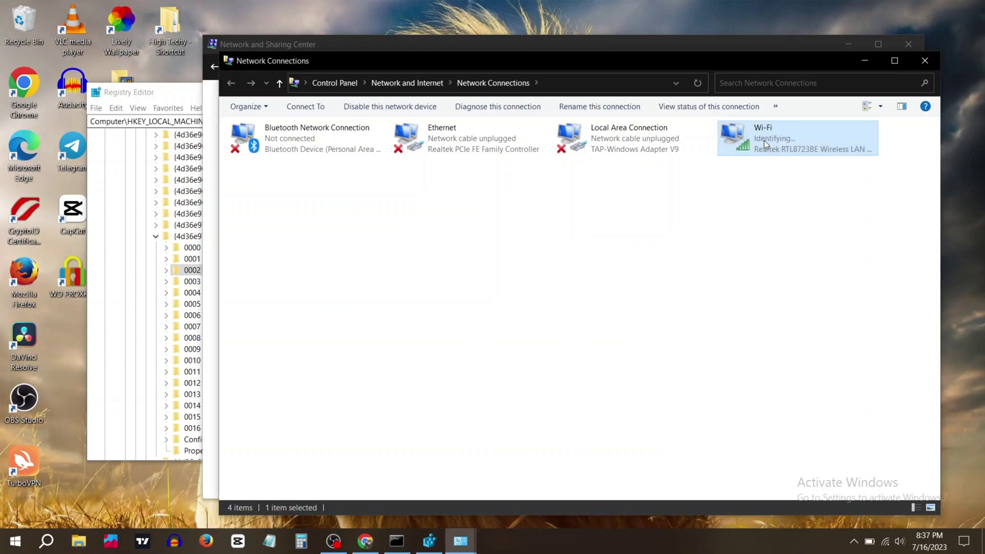
right_click(787, 141)
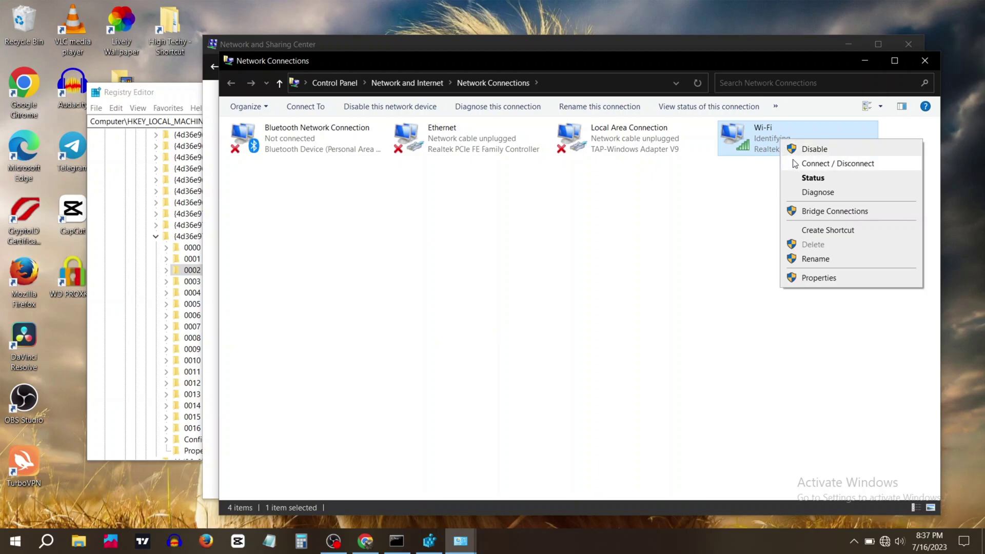
click(805, 178)
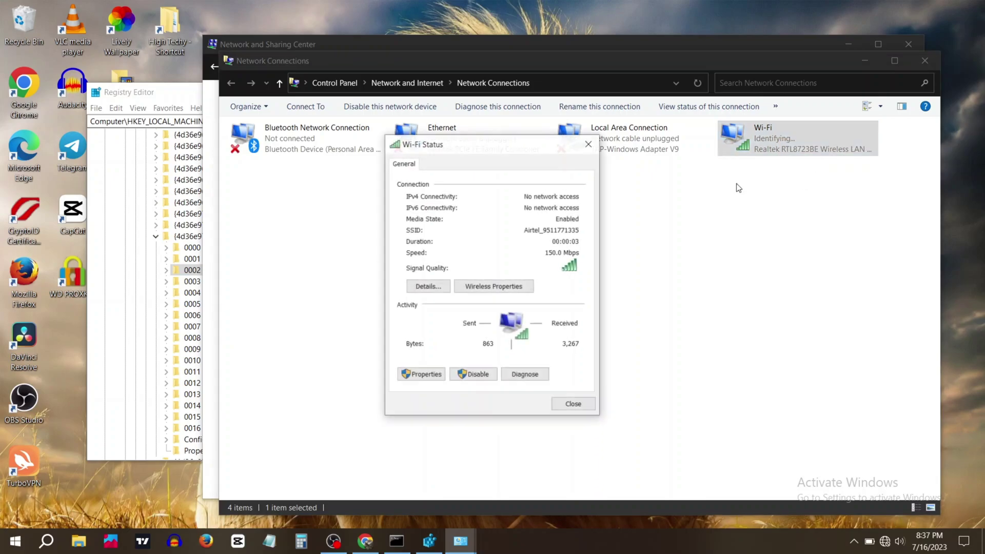
click(428, 287)
click(499, 230)
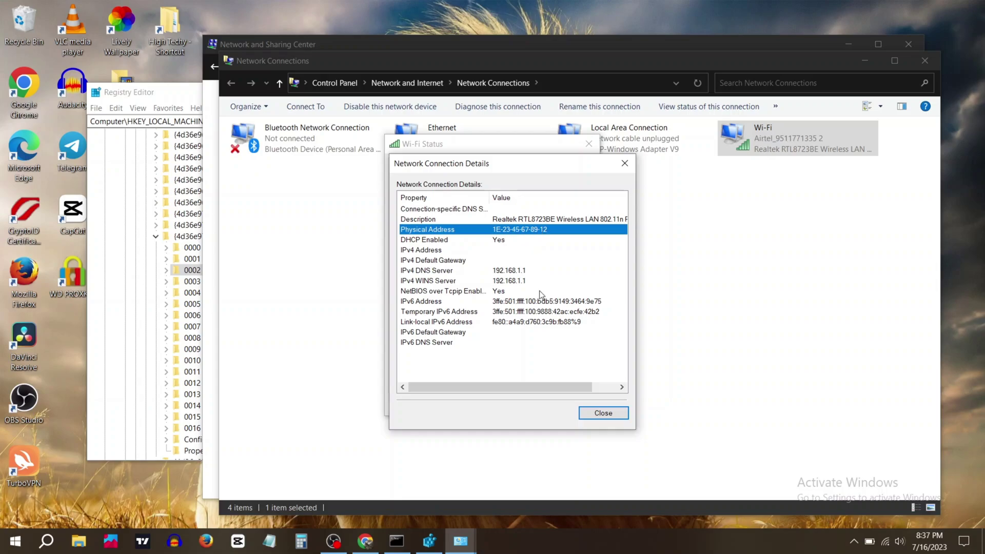
click(599, 416)
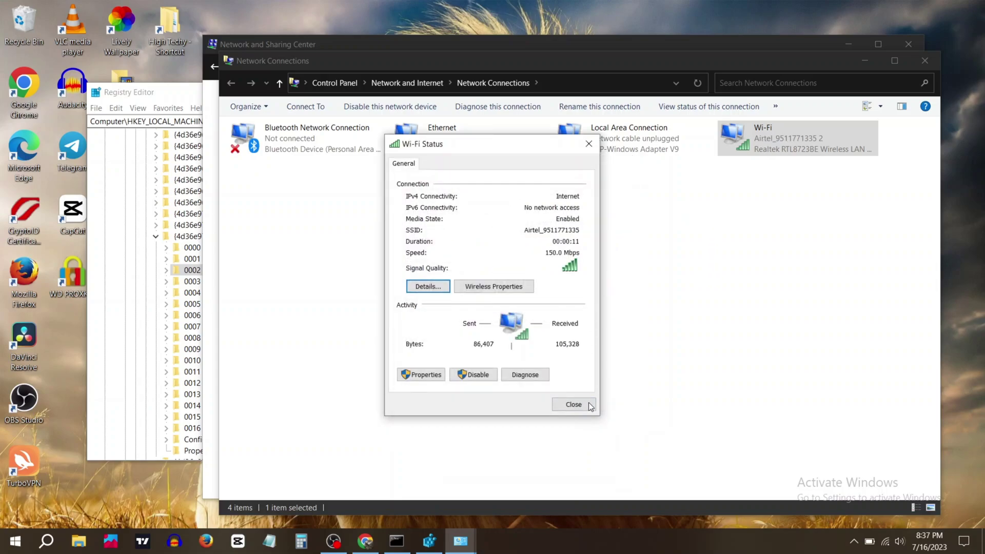
click(589, 408)
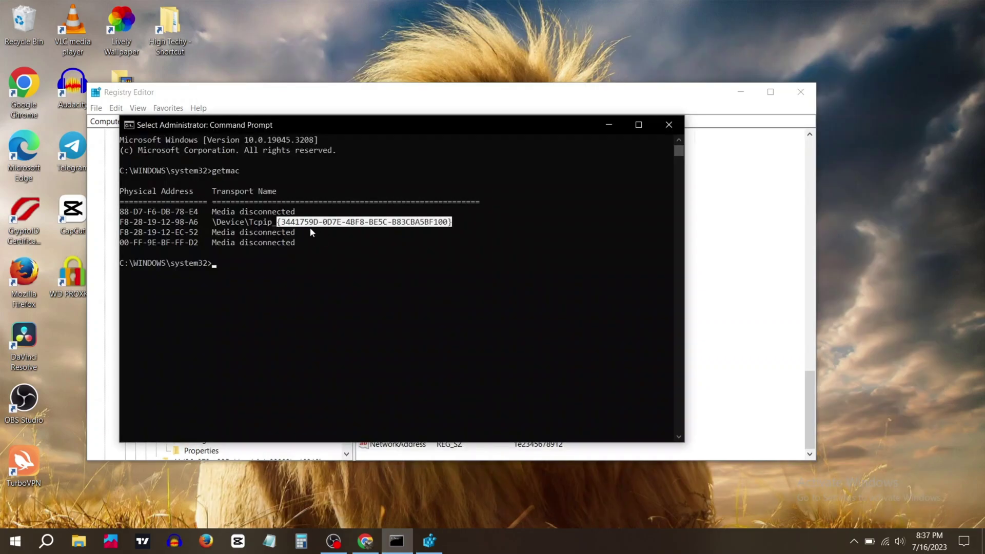
click(237, 265)
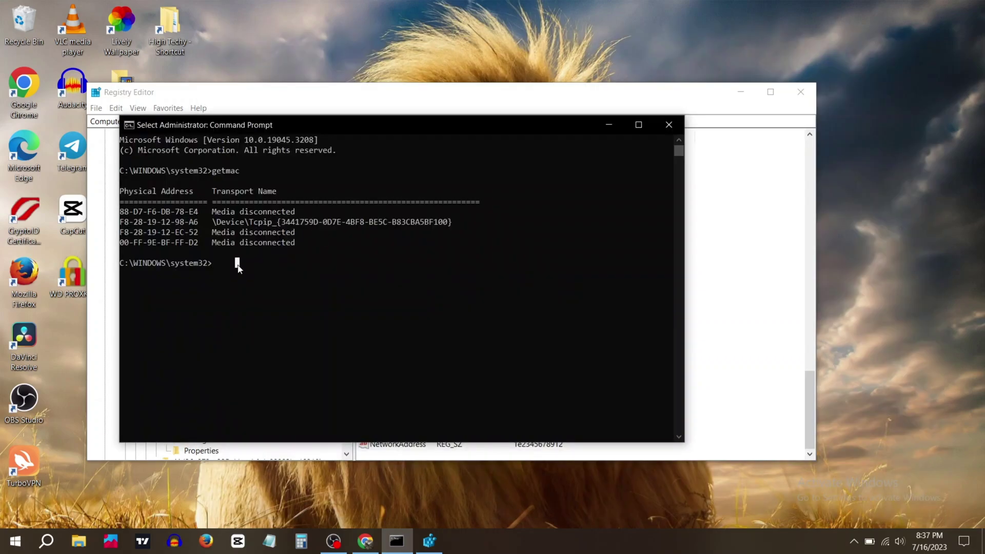
text(get)
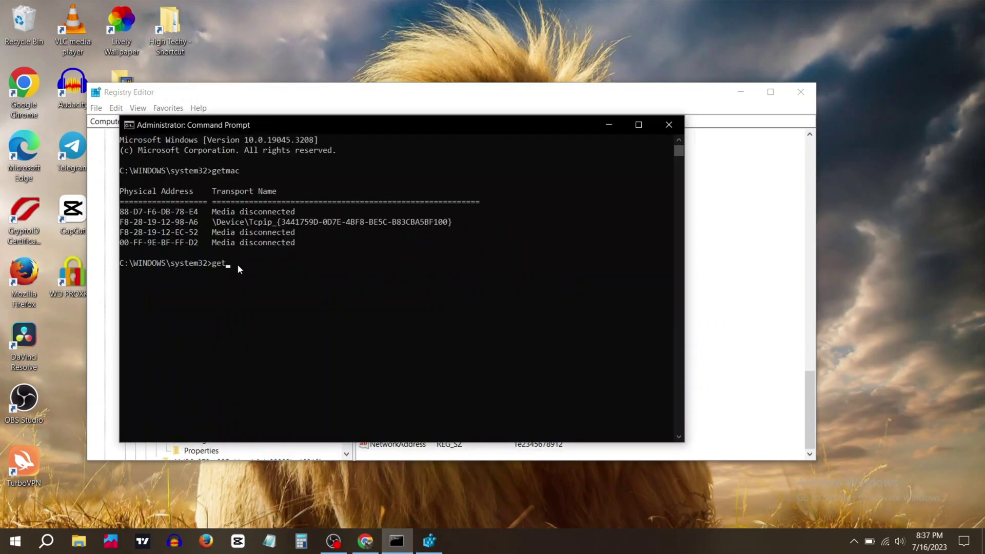
text(mac)
key(Return)
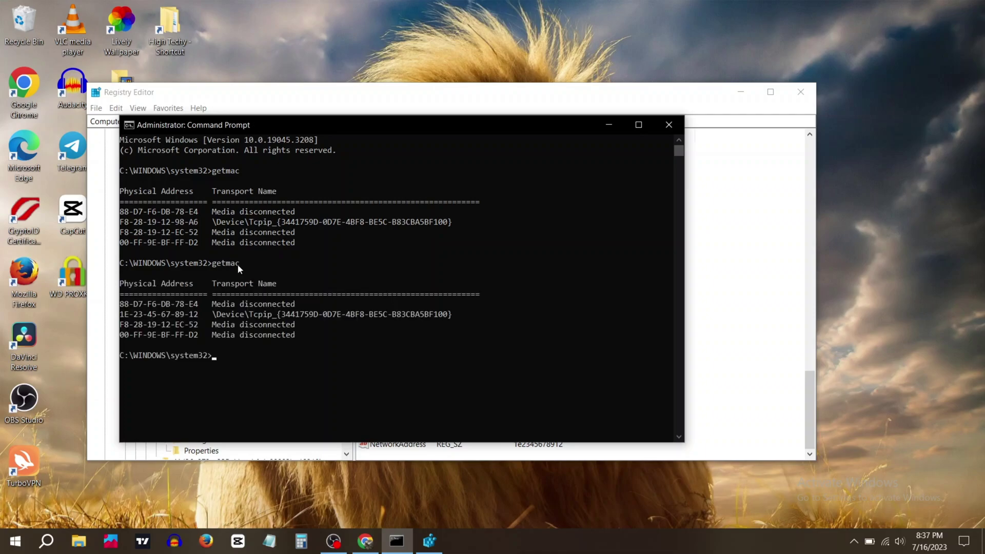